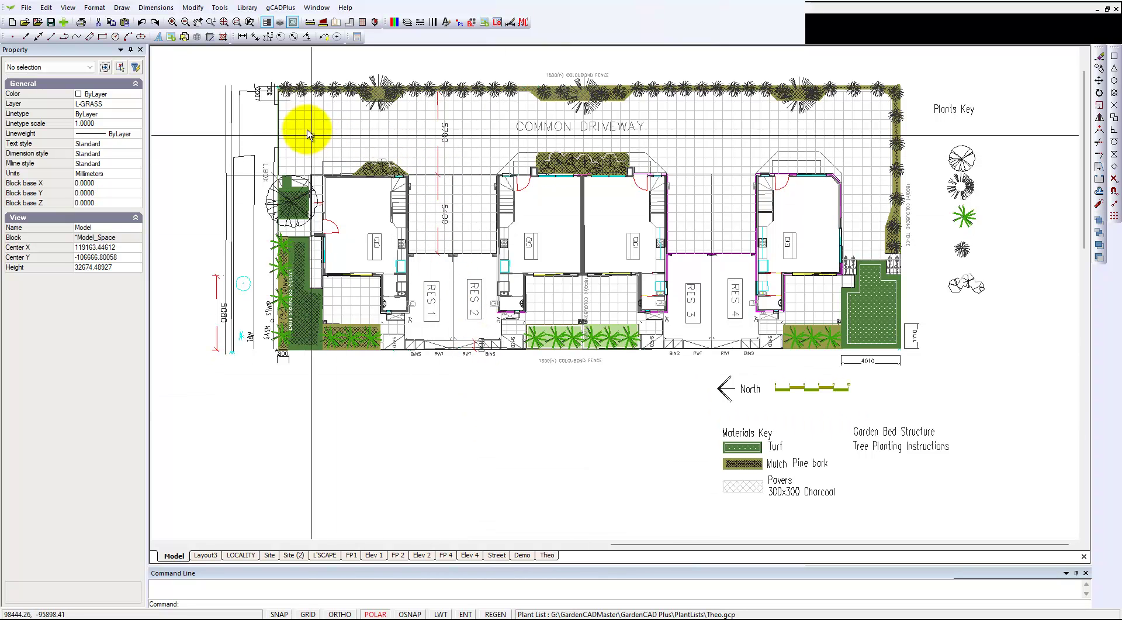
# Step: Switch Display crosshair from Yes to No under Window & Cursor in Global Parameters
pyautogui.click(220, 7)
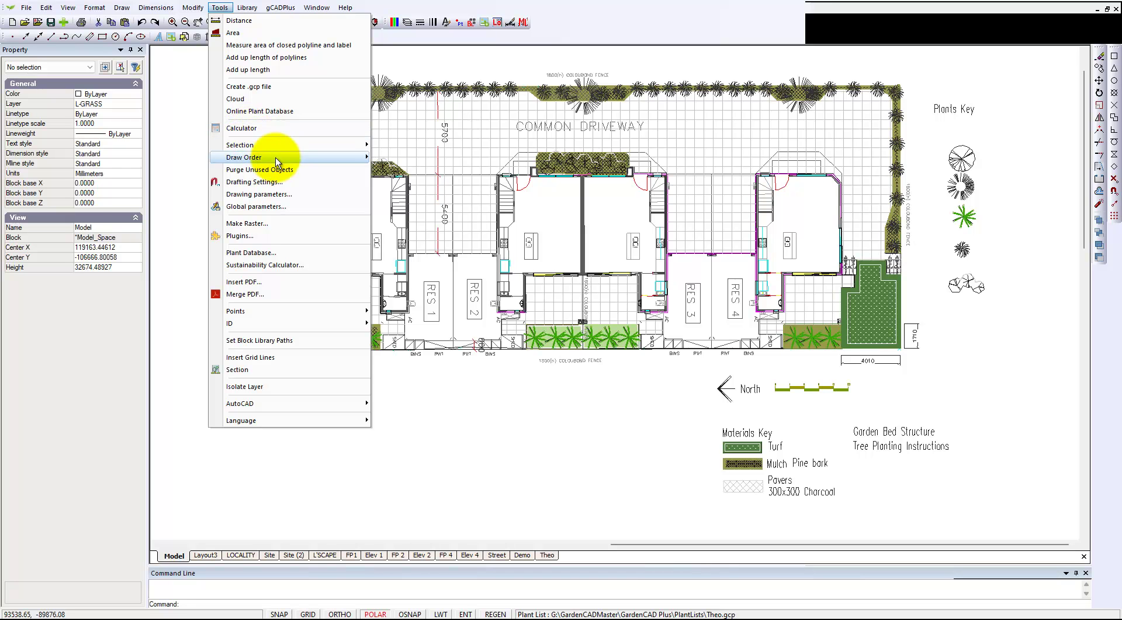
pyautogui.click(269, 207)
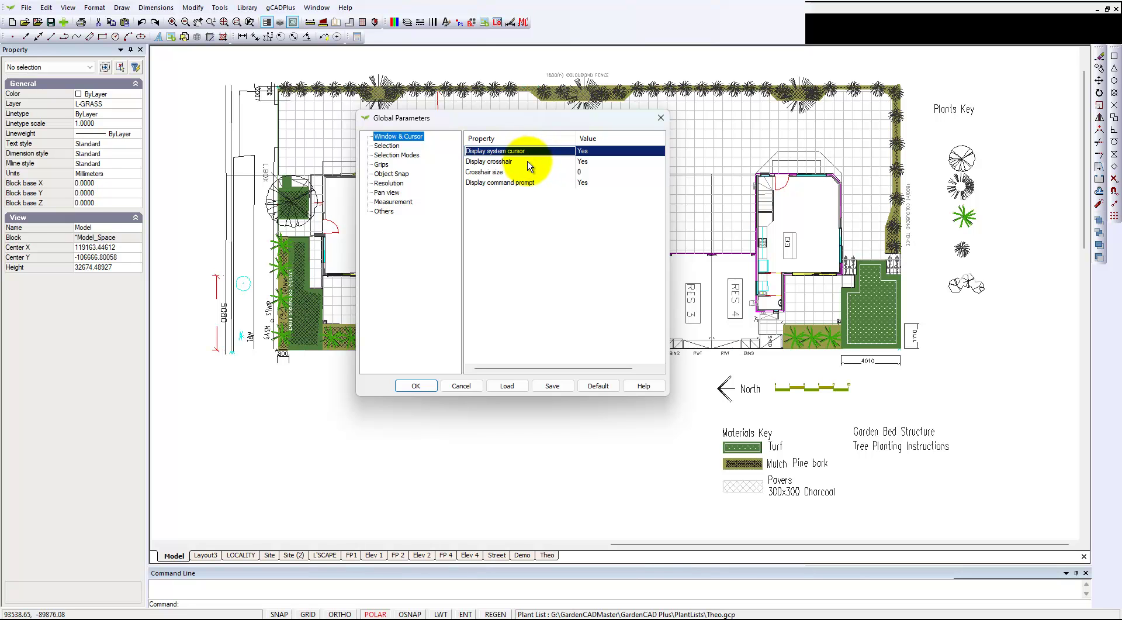
pyautogui.click(528, 163)
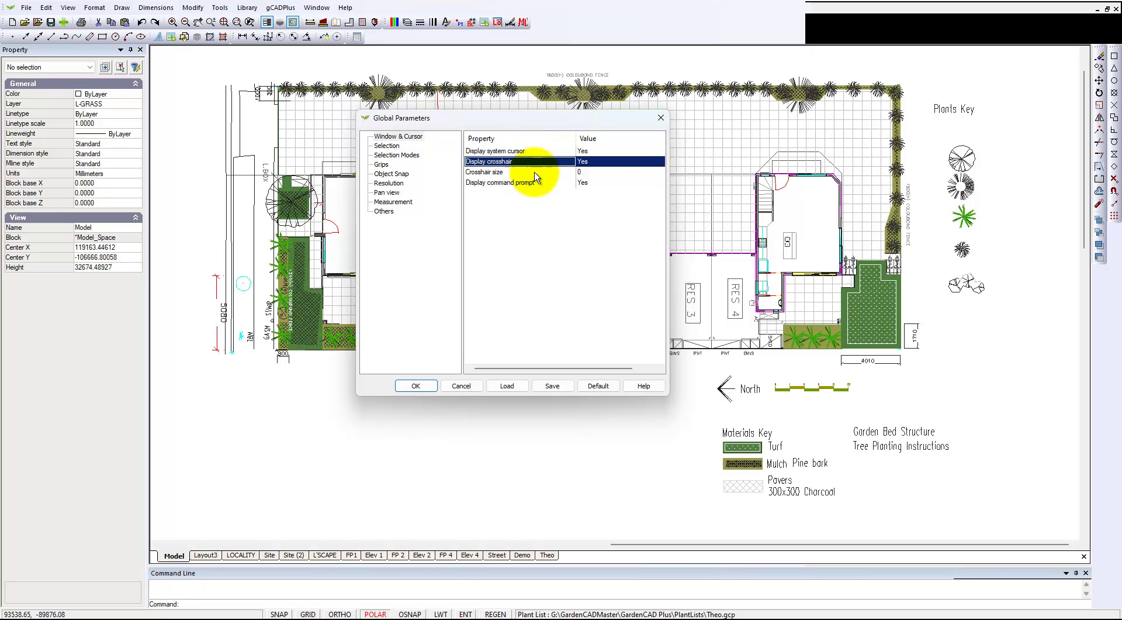
pyautogui.doubleClick(598, 166)
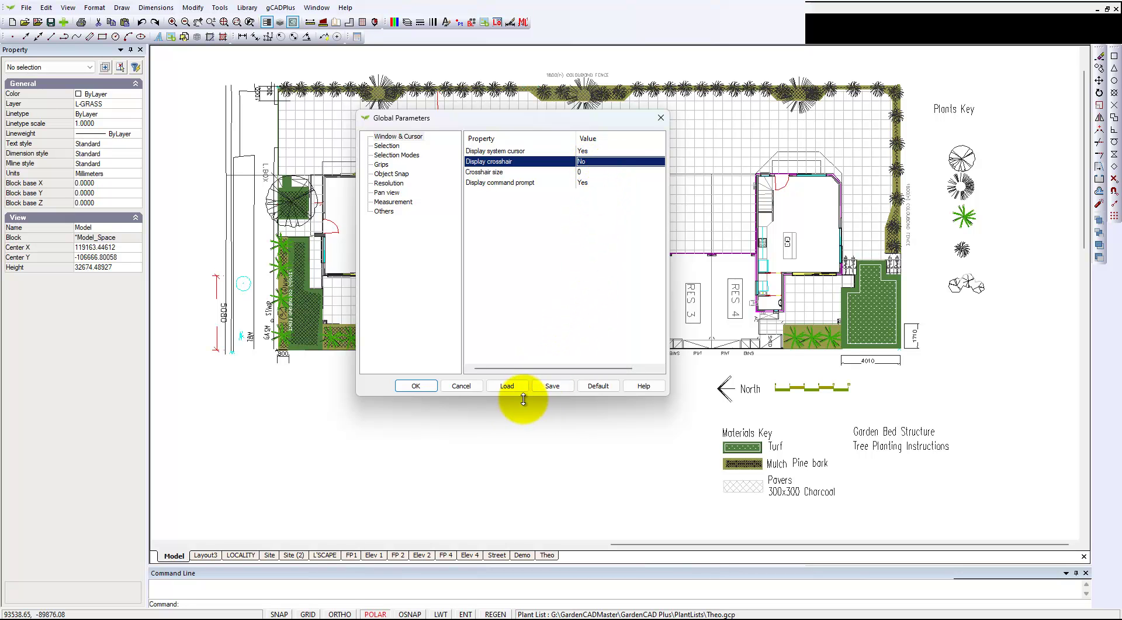
pyautogui.click(429, 388)
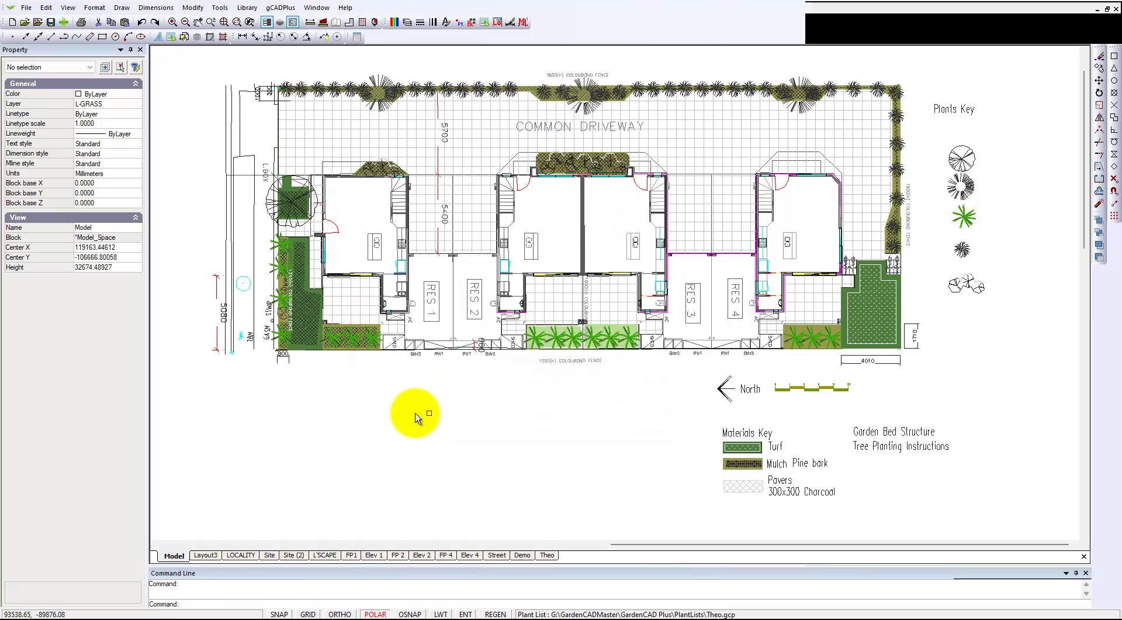
pyautogui.click(378, 393)
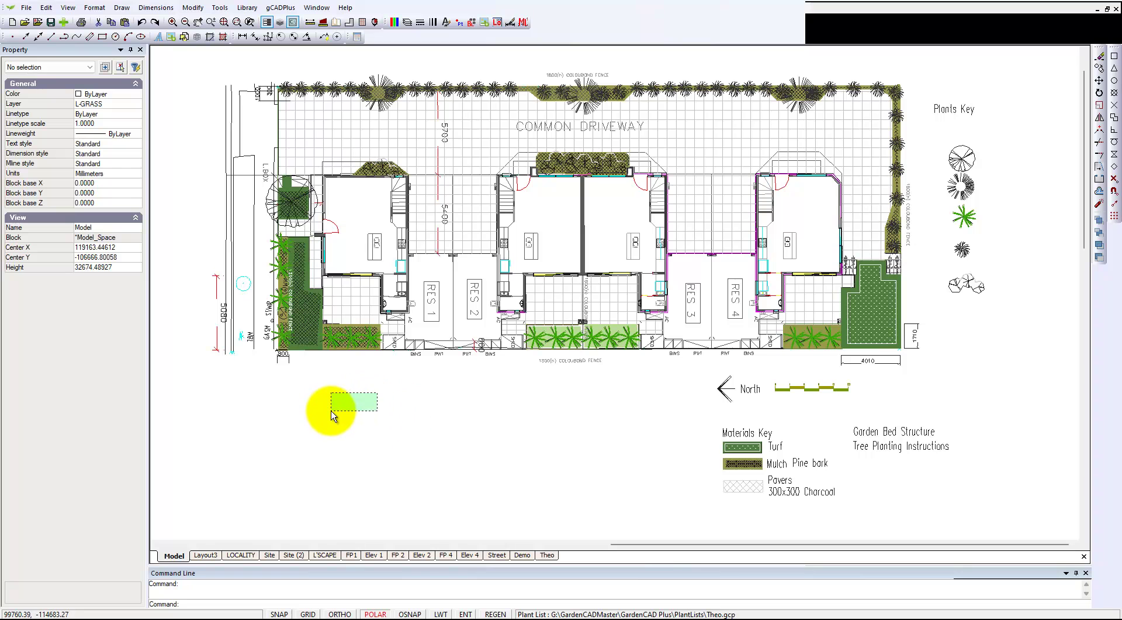
pyautogui.click(362, 410)
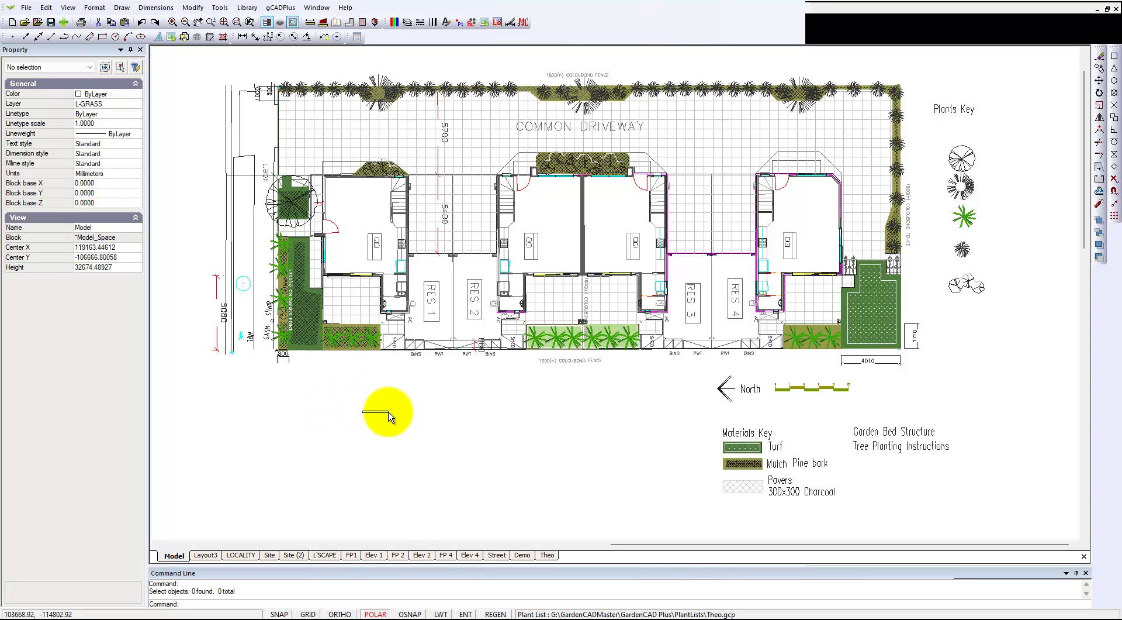
pyautogui.click(389, 416)
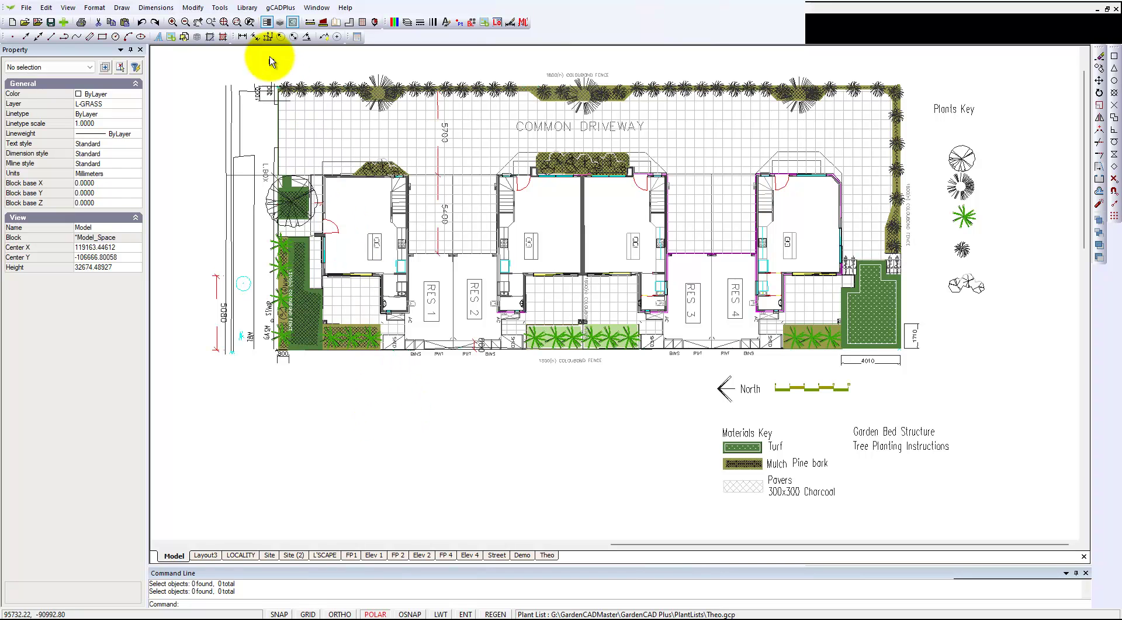
# Step: In Global Parameters, set Display crosshair back to Yes and Crosshair size to 50
pyautogui.click(220, 7)
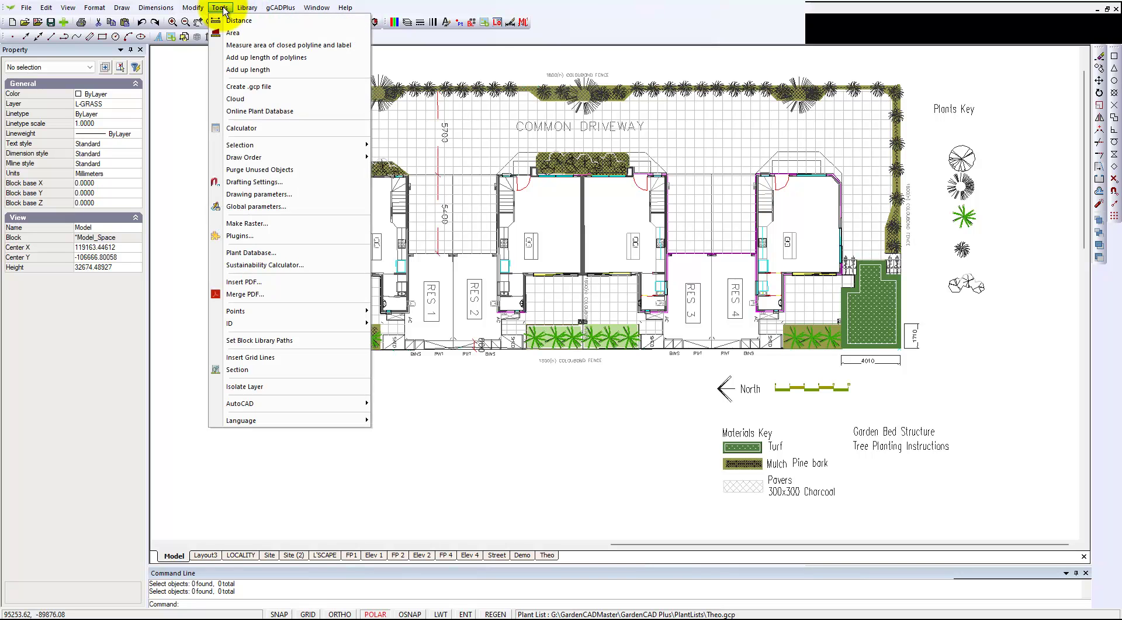
pyautogui.click(275, 206)
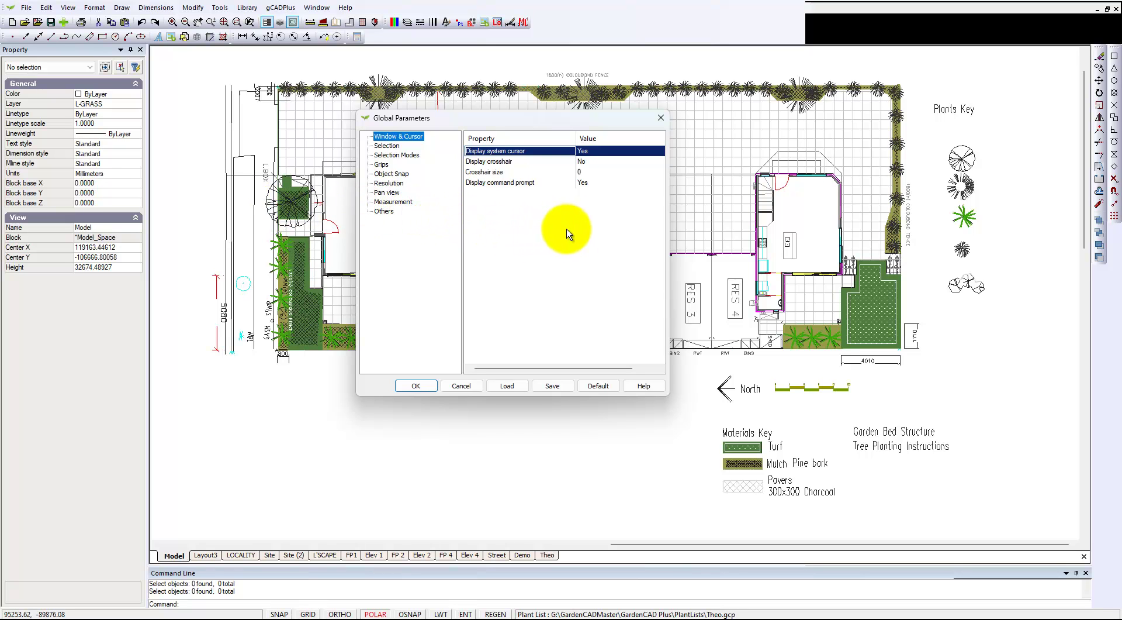
pyautogui.click(591, 162)
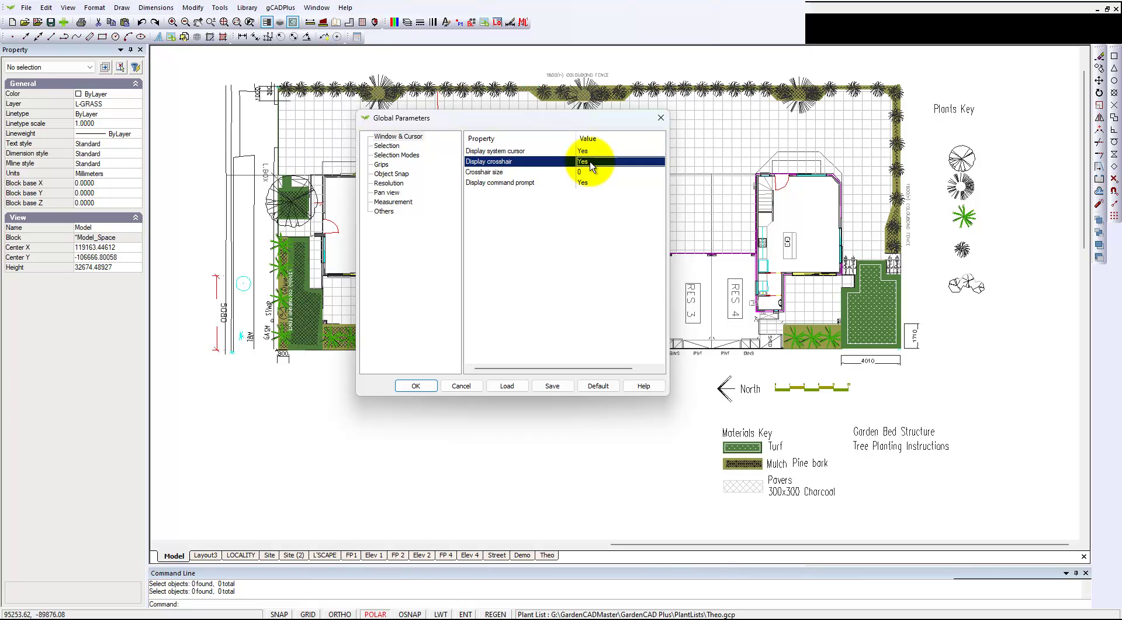
pyautogui.click(589, 172)
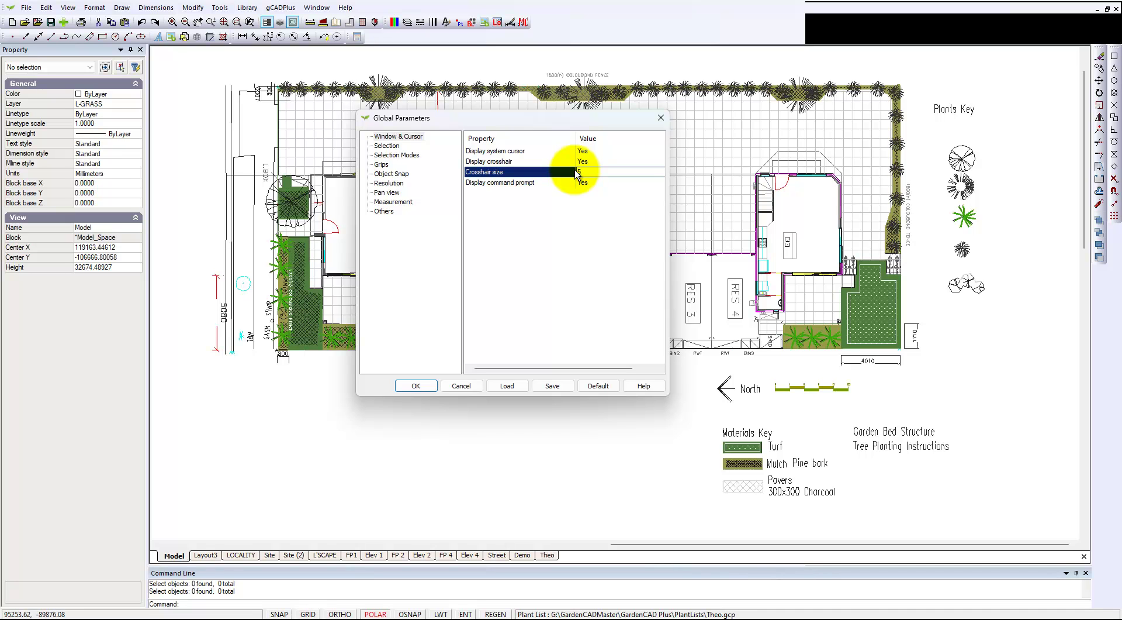
pyautogui.press('Return')
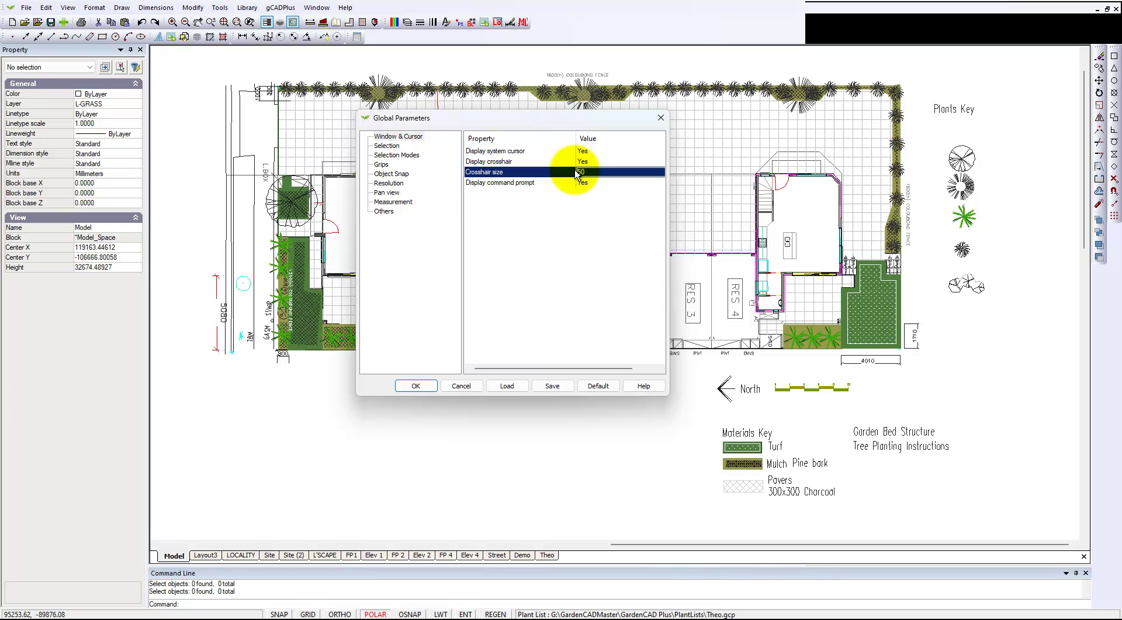
pyautogui.click(422, 386)
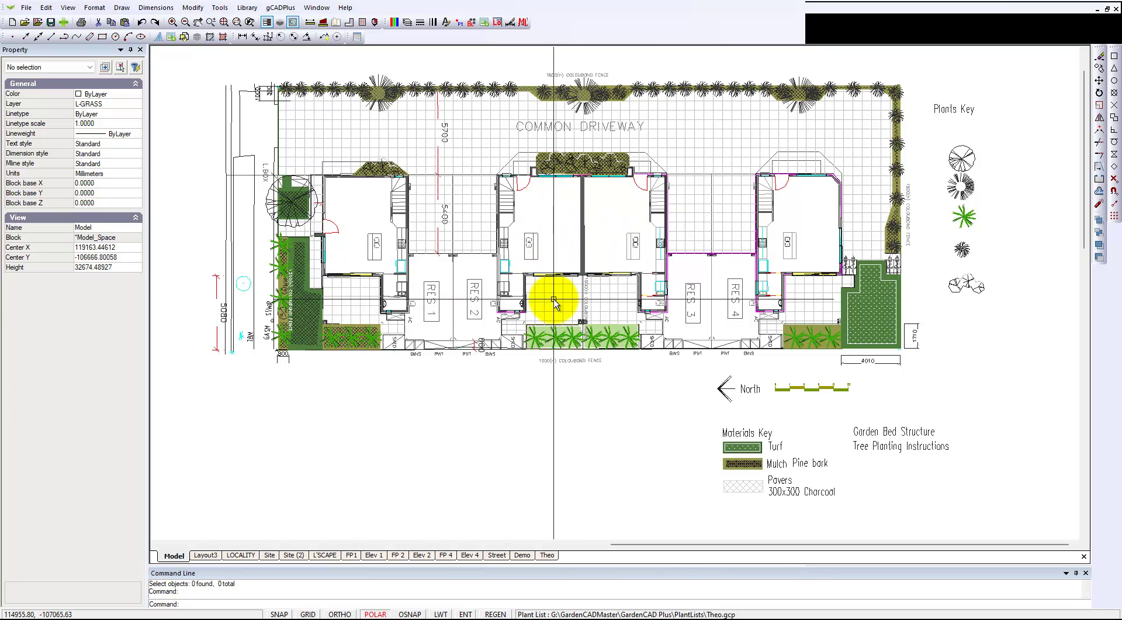
# Step: Enter a Crosshair size of 100 in Global Parameters and apply it
pyautogui.click(220, 8)
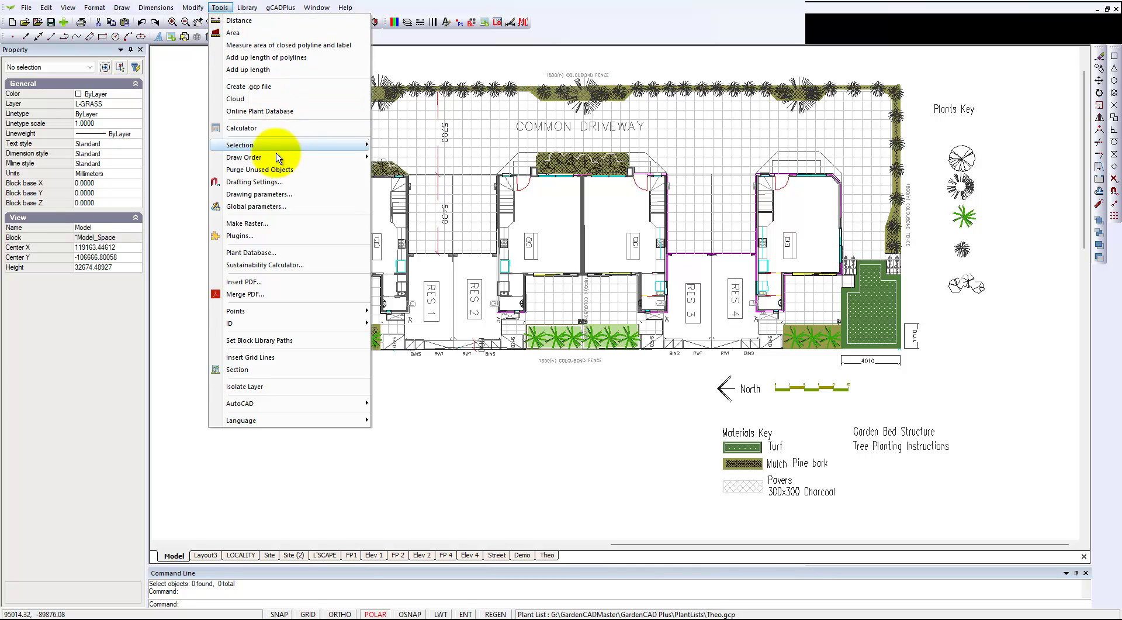
pyautogui.click(263, 206)
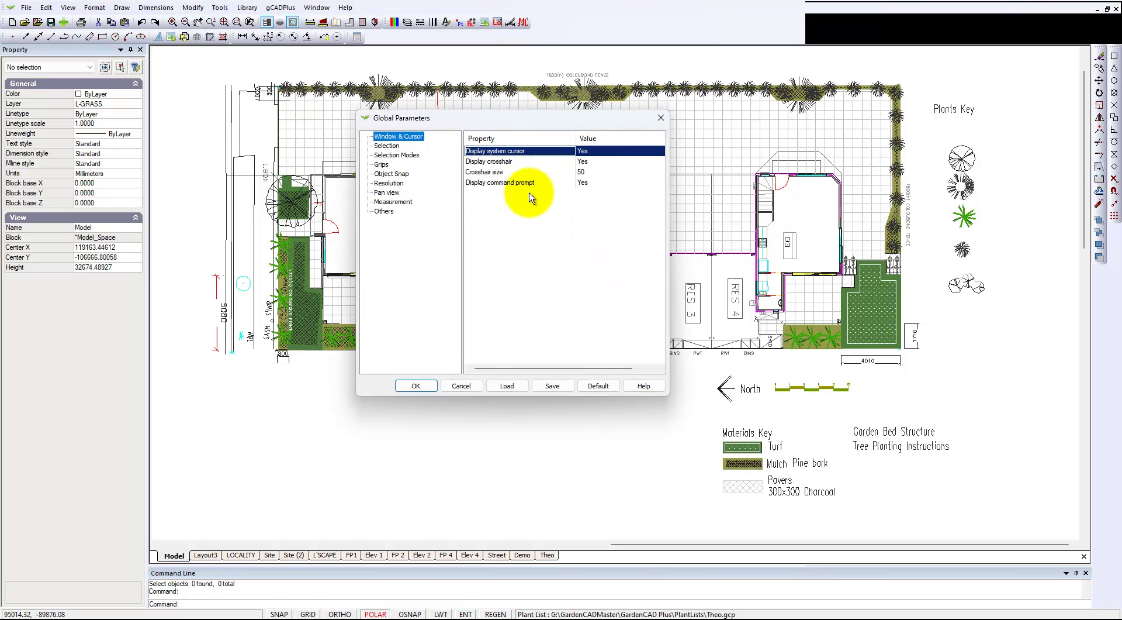
pyautogui.click(601, 172)
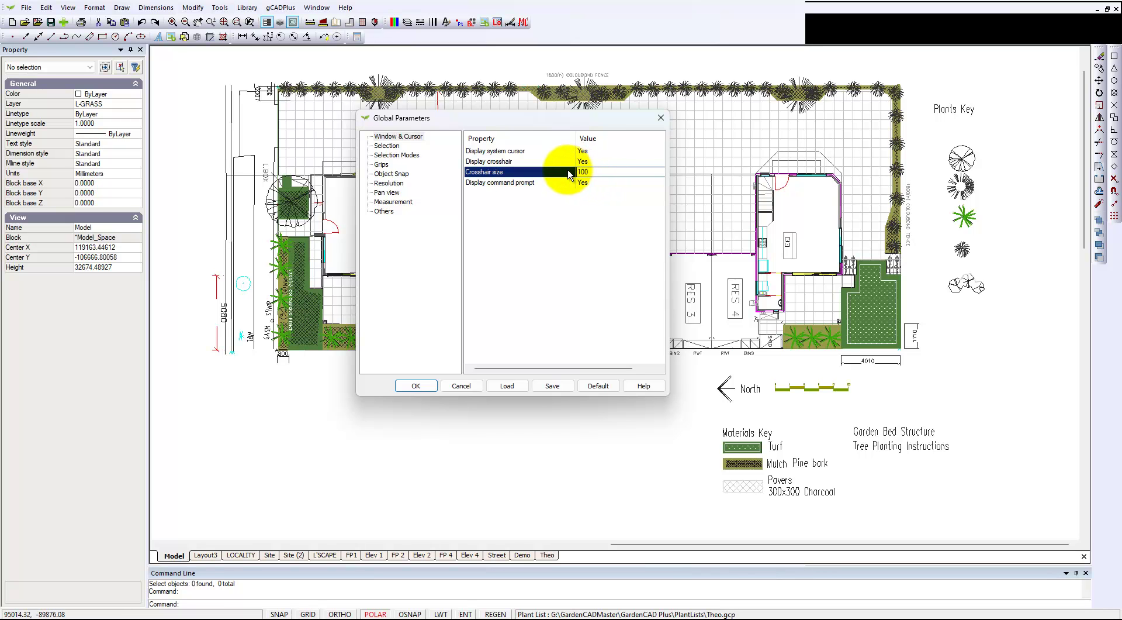
pyautogui.write('100')
pyautogui.click(428, 385)
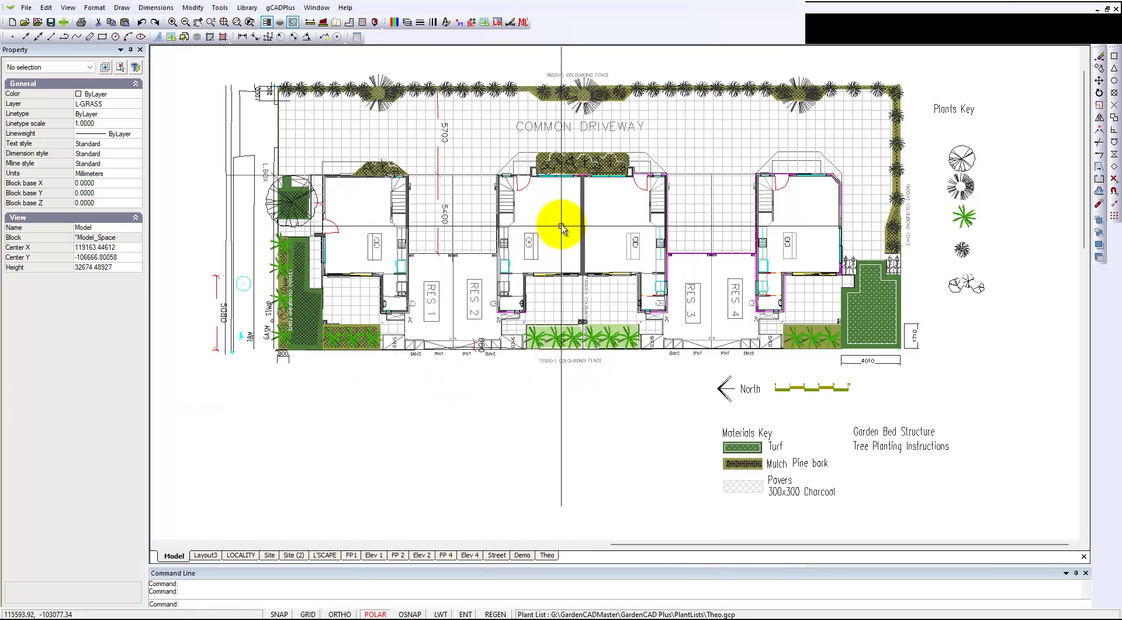
# Step: Reopen Global Parameters via Repeat OPTIONS and confirm the Crosshair size of 100
pyautogui.rightClick(491, 385)
pyautogui.click(517, 395)
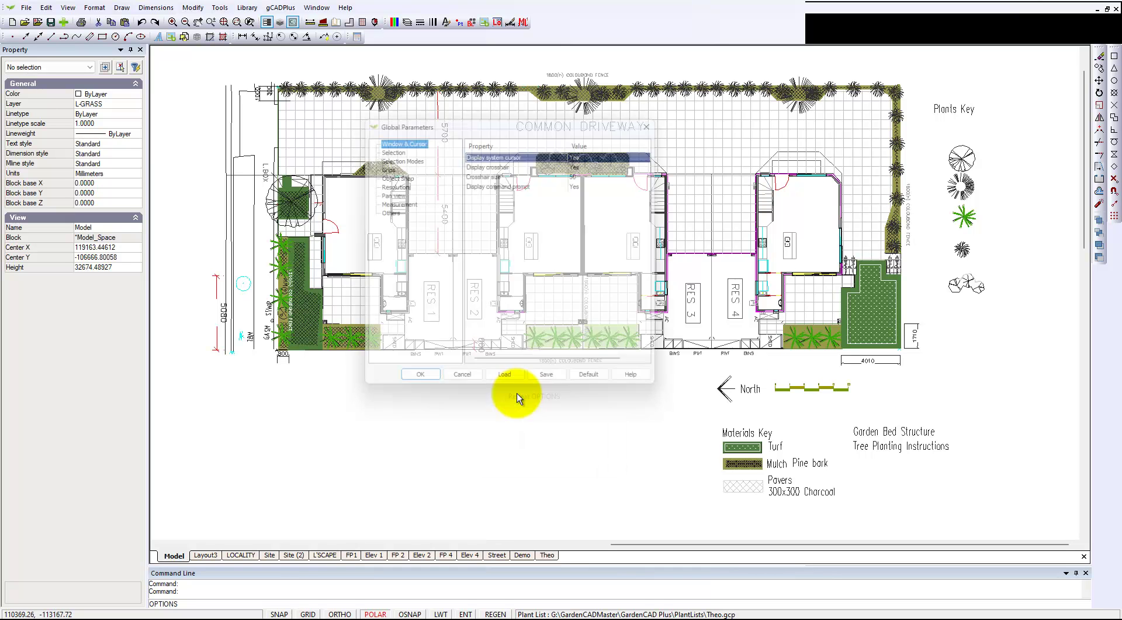
pyautogui.click(588, 171)
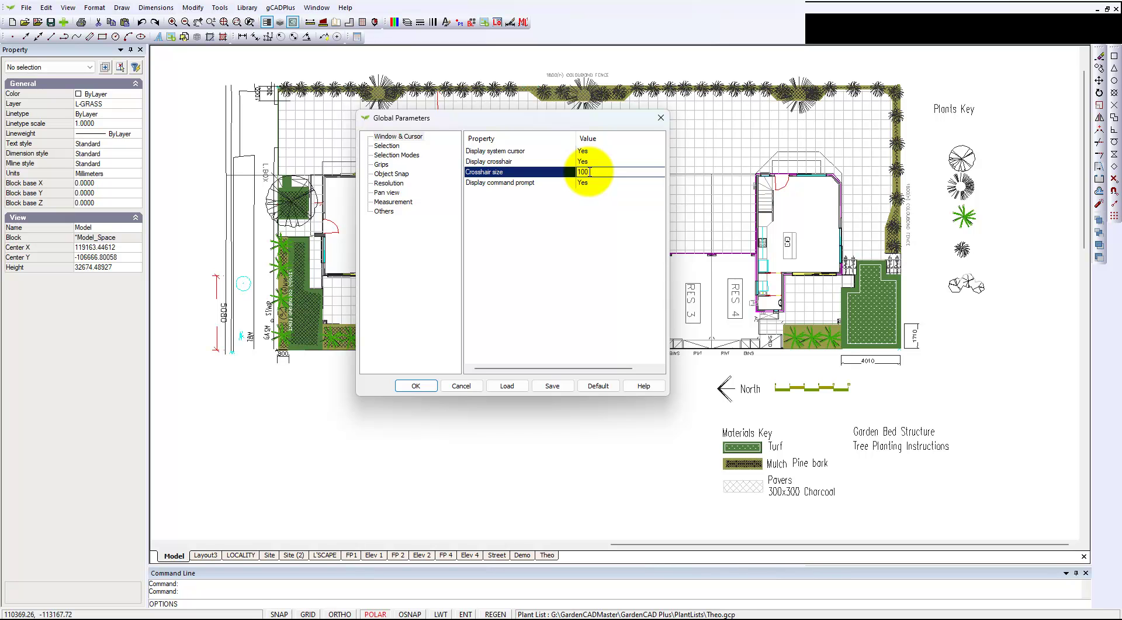
pyautogui.press('Return')
pyautogui.click(429, 385)
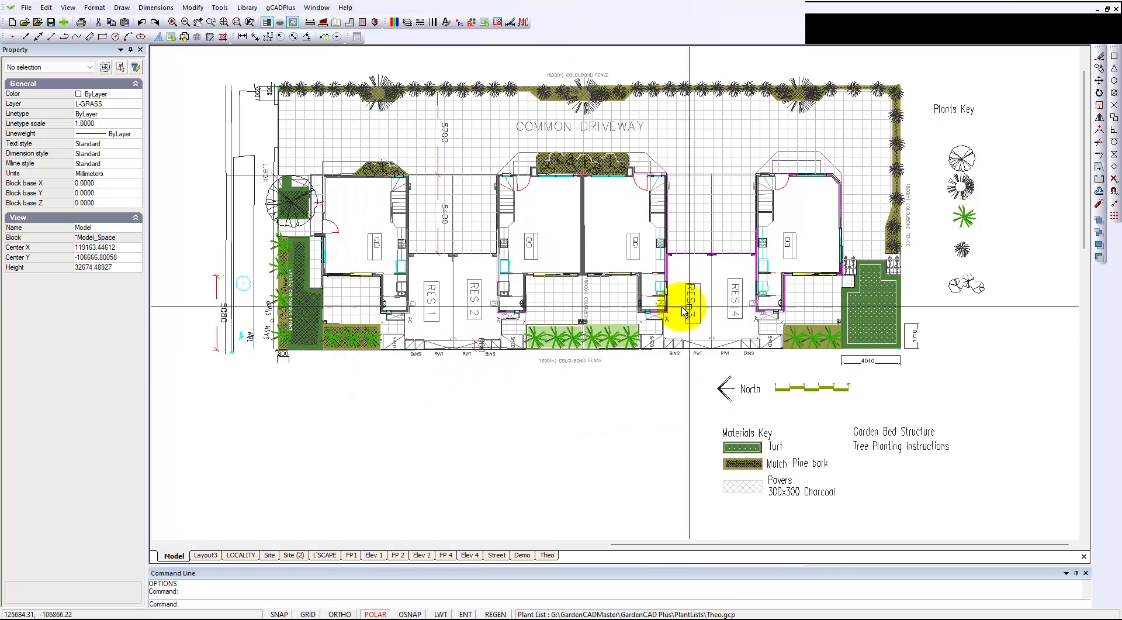
# Step: Zoom out on the site plan and change Crosshair size to 25 via Repeat OPTIONS
pyautogui.scroll(-3, 619, 345)
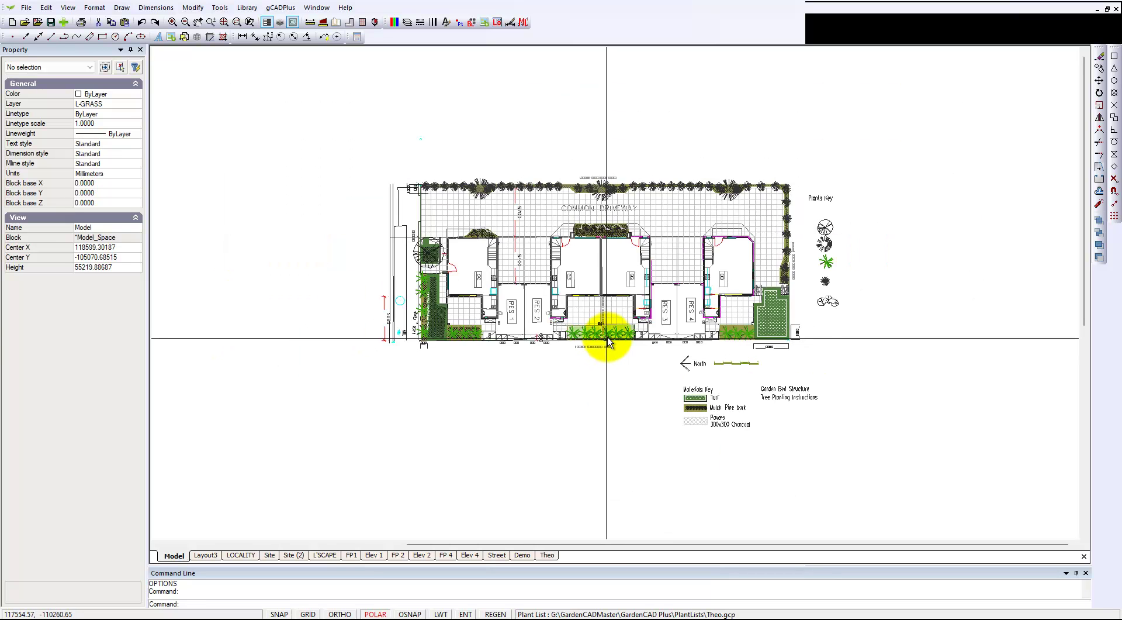
pyautogui.scroll(-3, 608, 339)
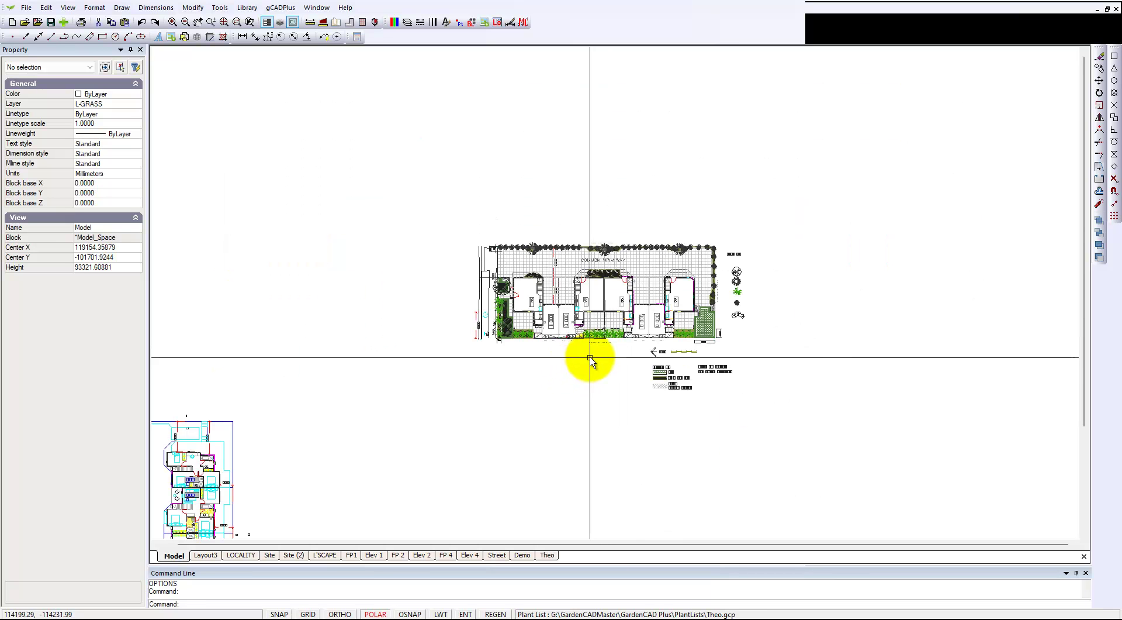
pyautogui.scroll(3, 584, 345)
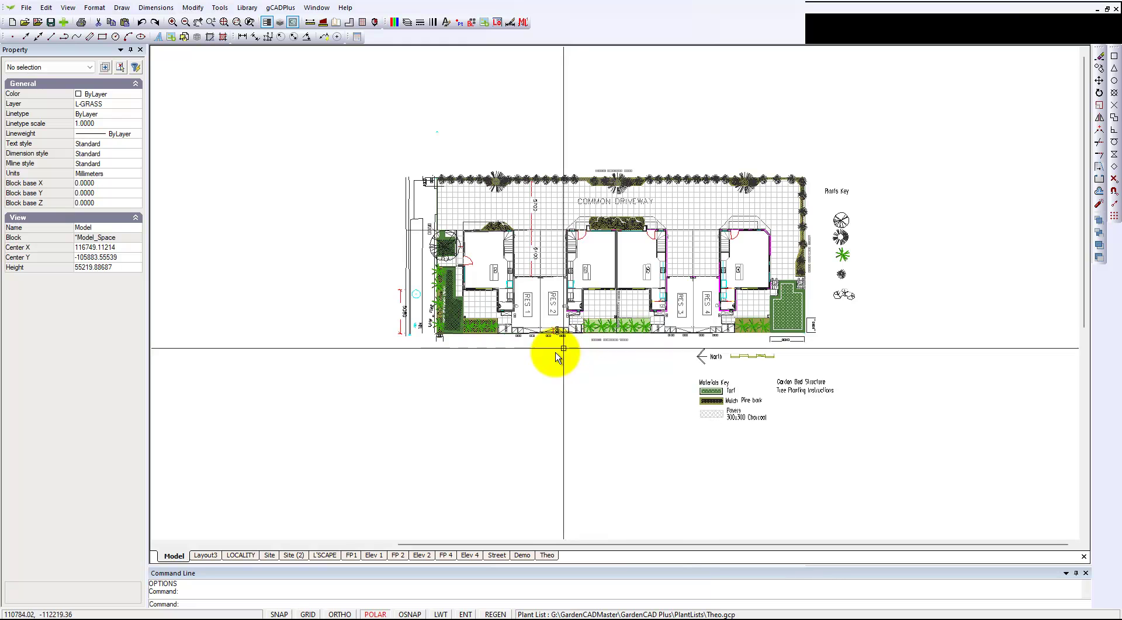
pyautogui.rightClick(419, 147)
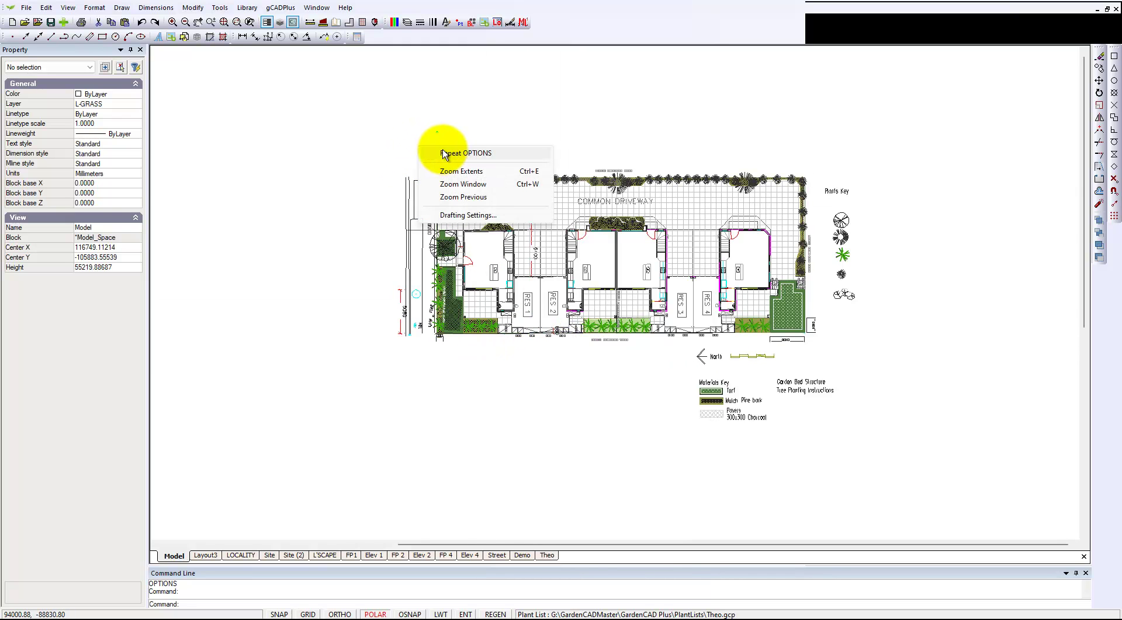
pyautogui.click(433, 150)
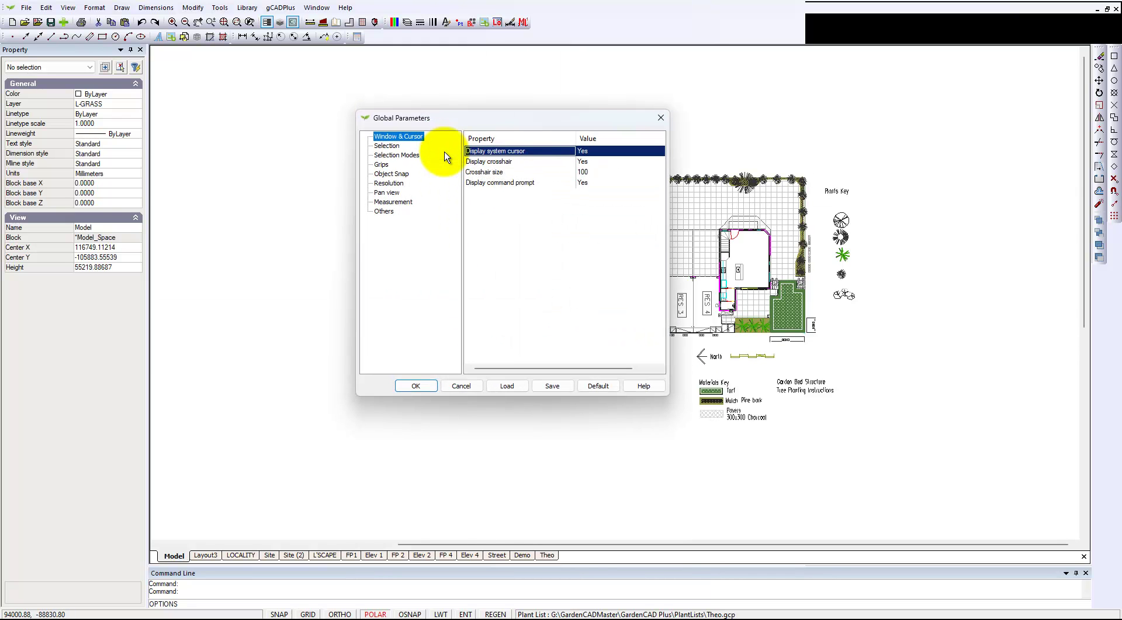
pyautogui.click(585, 172)
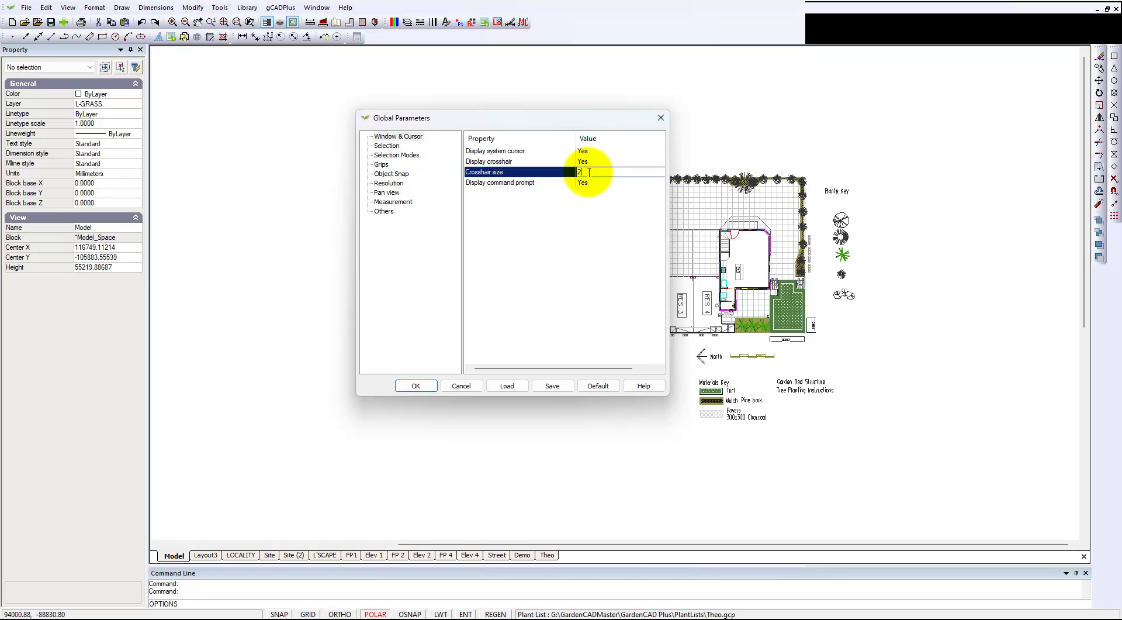
pyautogui.press('Return')
pyautogui.click(416, 386)
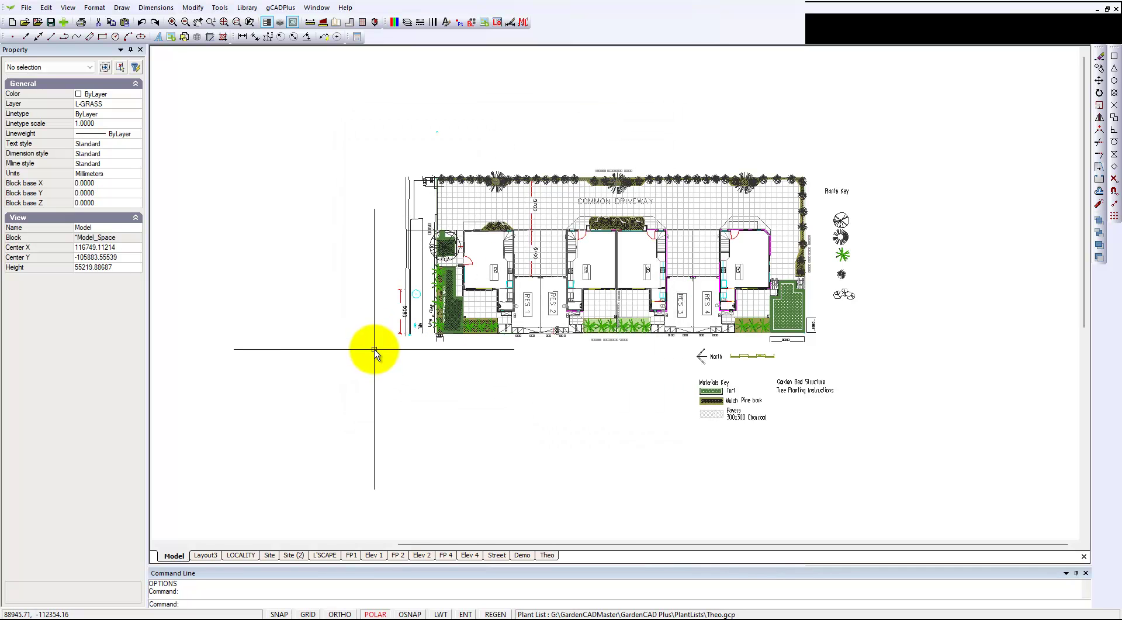
# Step: Set Crosshair size to 10 via Repeat OPTIONS, then zoom in on the site plan
pyautogui.rightClick(374, 349)
pyautogui.click(393, 353)
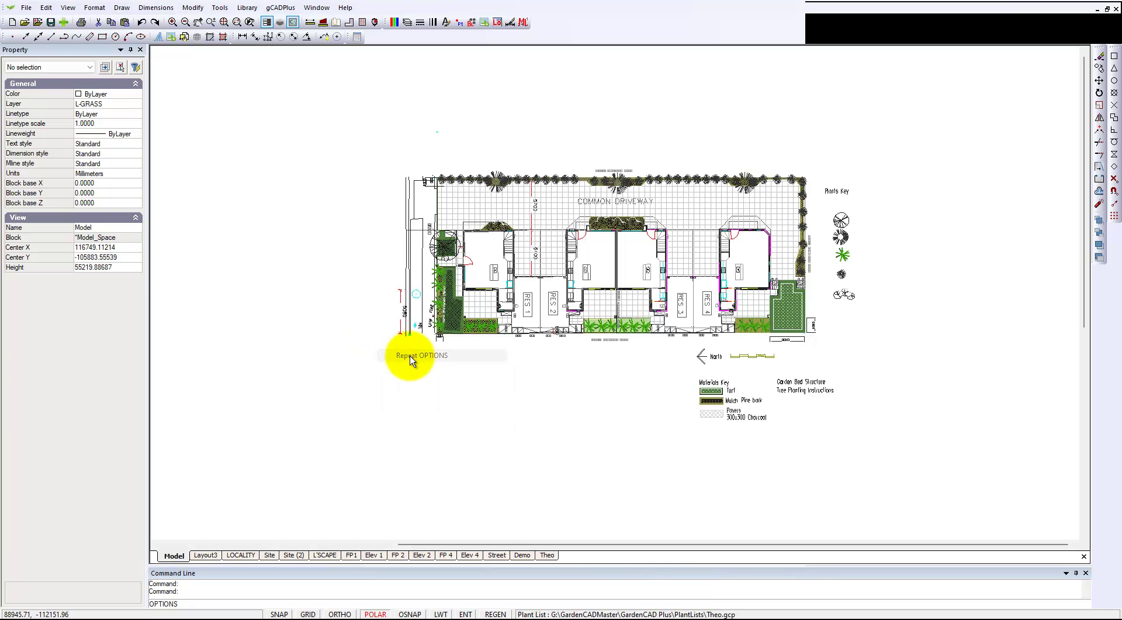
pyautogui.click(589, 172)
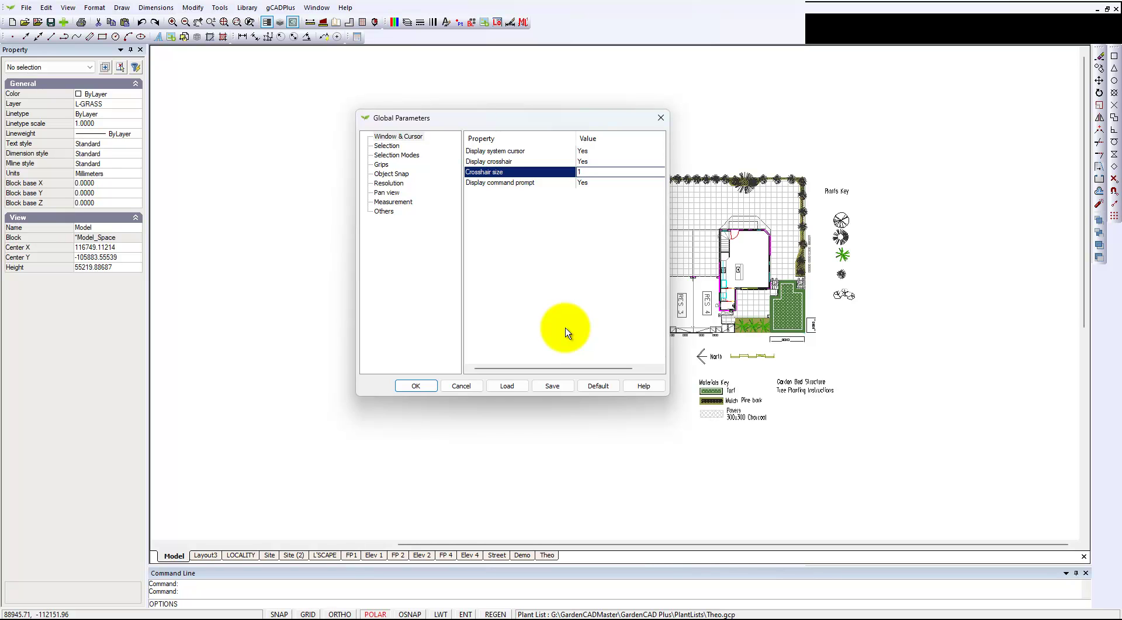
pyautogui.write('10')
pyautogui.press('Return')
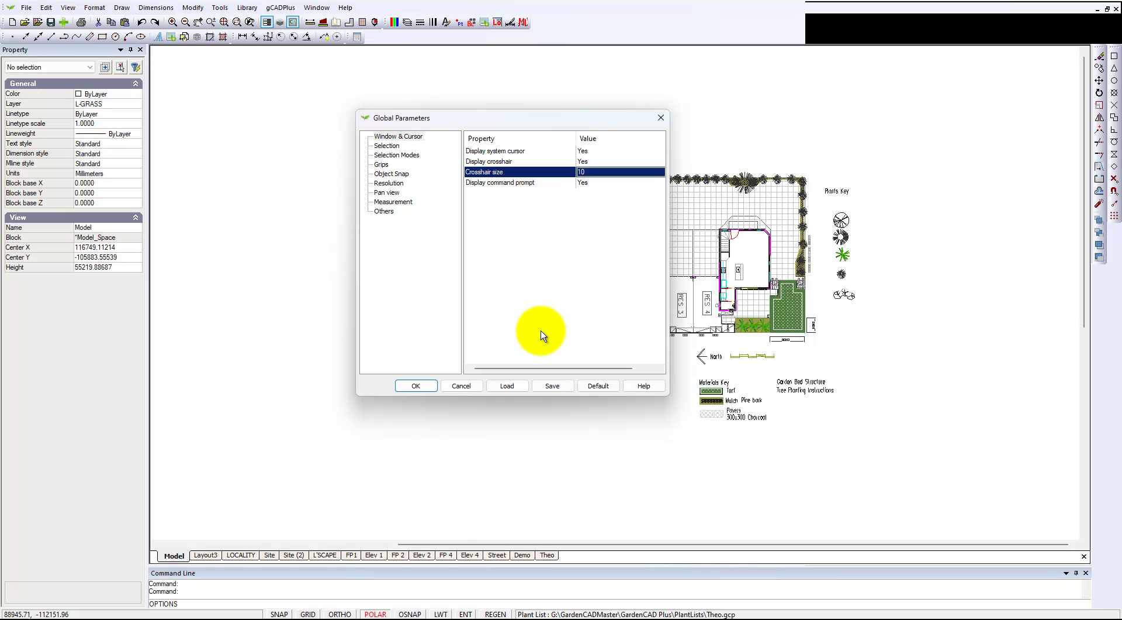
pyautogui.click(431, 388)
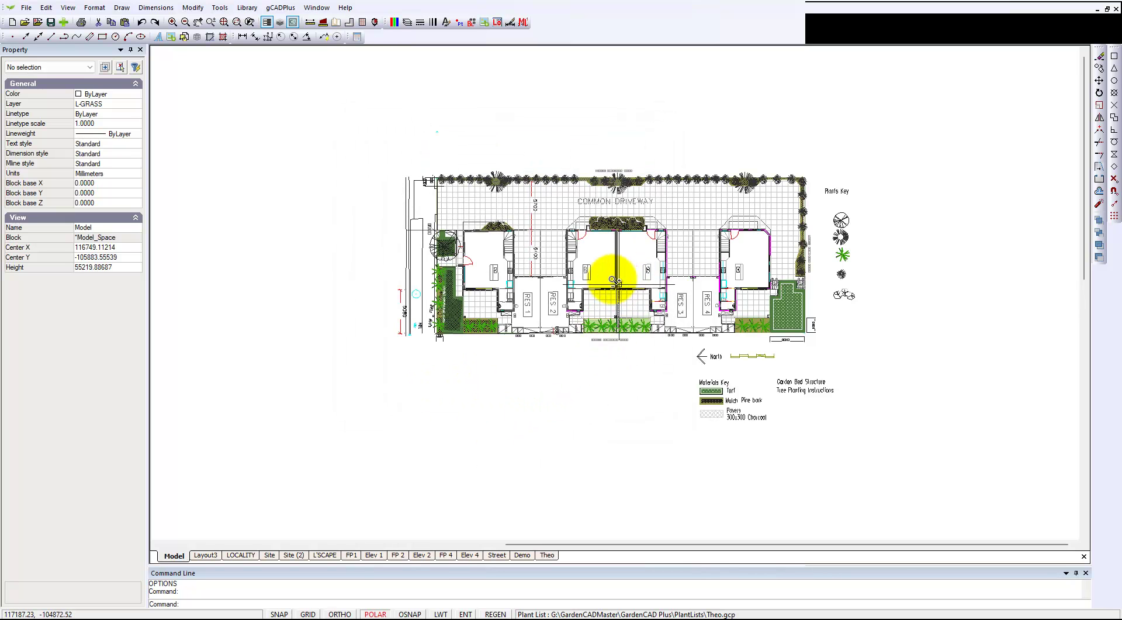
pyautogui.scroll(2, 605, 280)
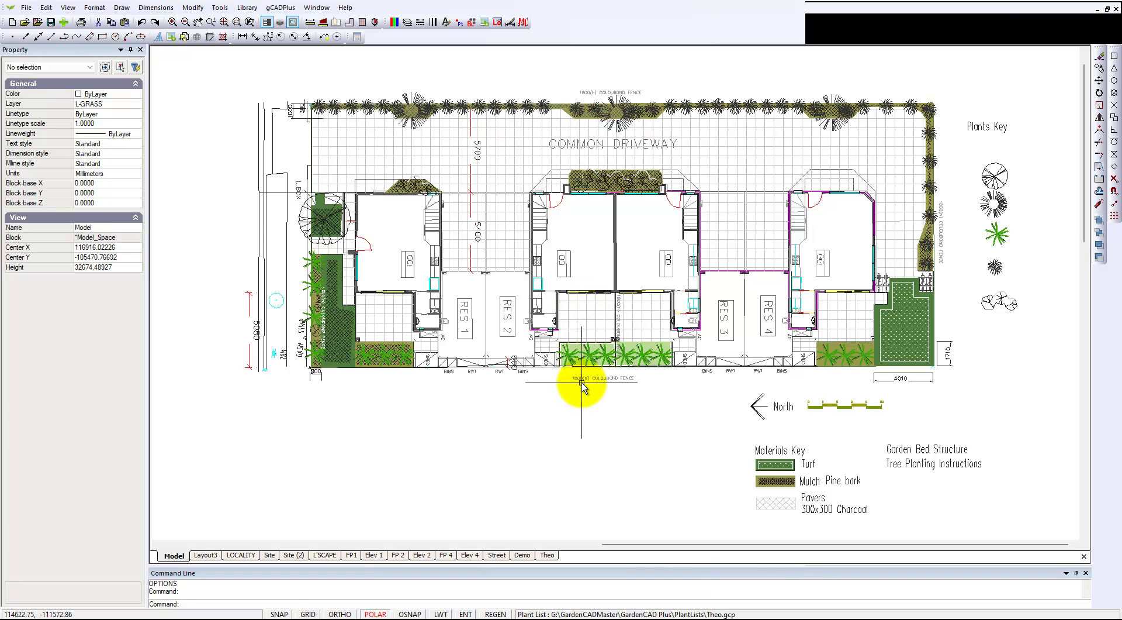